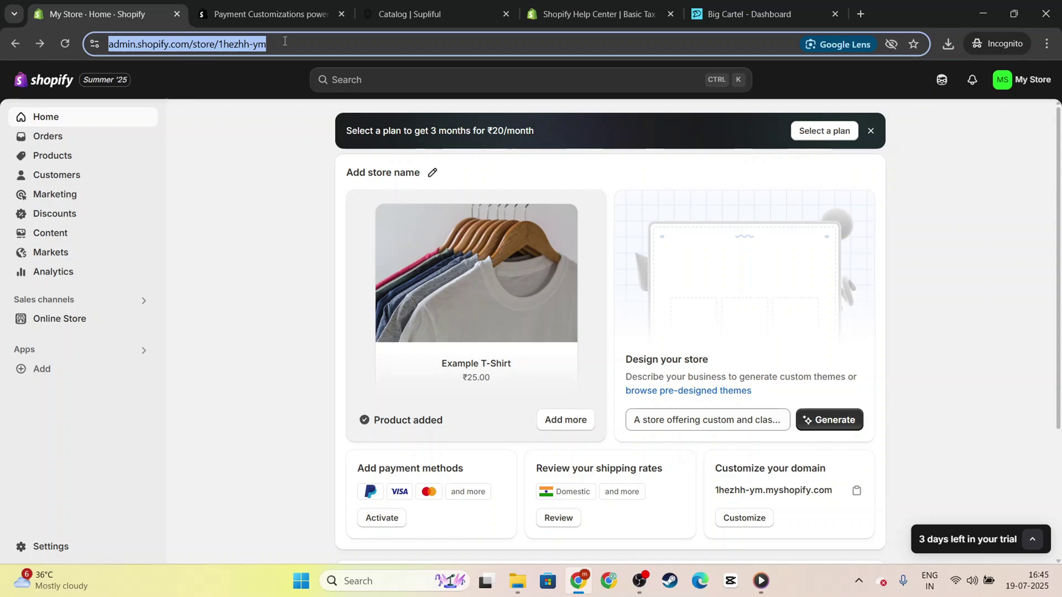
- Read through the Shopify Help Center article "Basic Tax service in the EU", including how to register to charge taxes in an EU country
{"action": "left_click", "coordinate": [257, 70]}
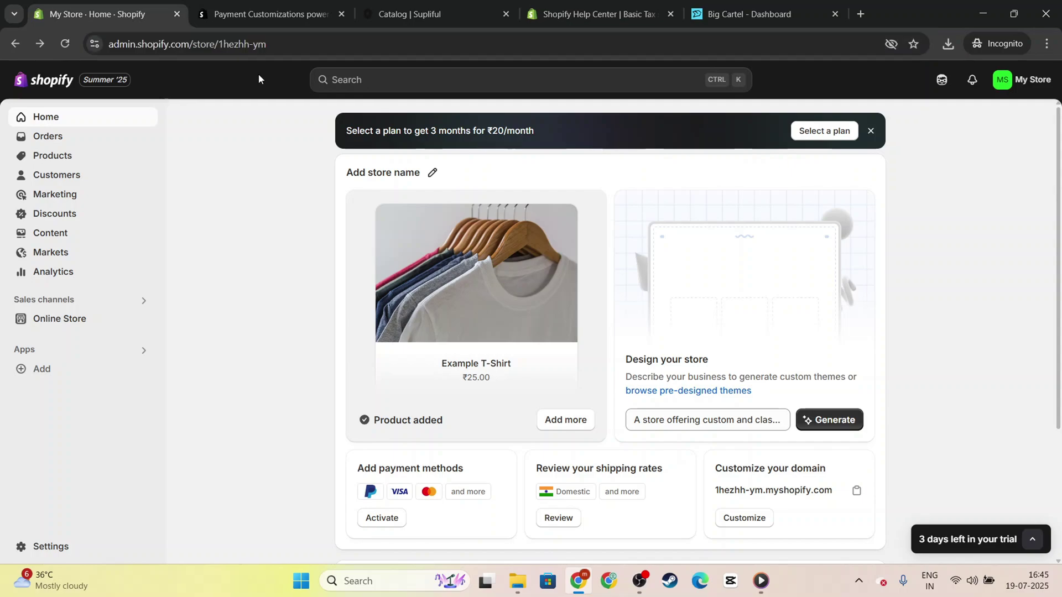
{"action": "left_click", "coordinate": [572, 16]}
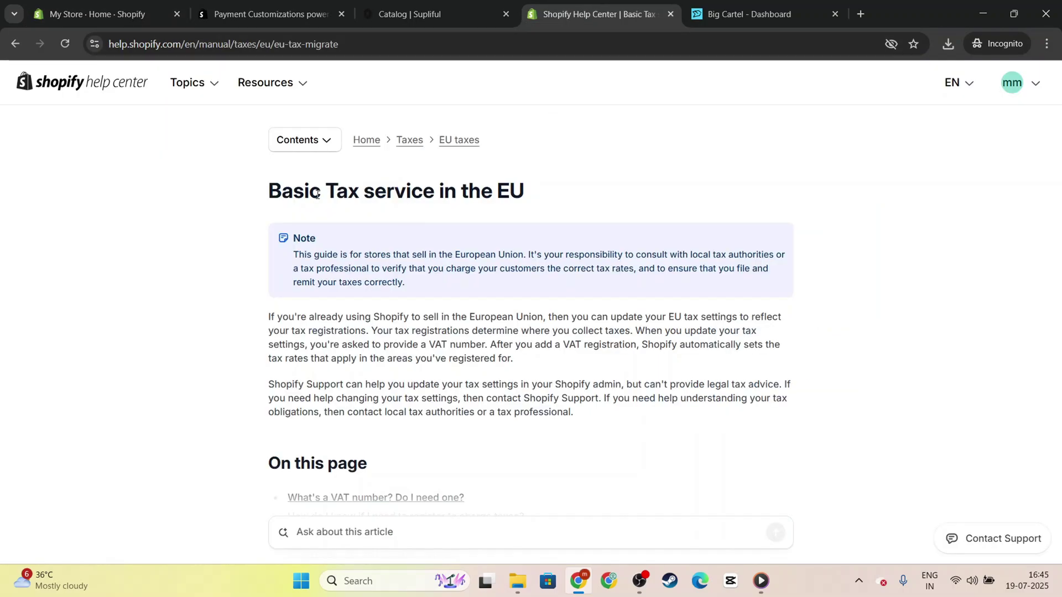
{"action": "left_click_drag", "start_coordinate": [318, 191], "coordinate": [529, 185]}
{"action": "left_click", "coordinate": [554, 199]}
{"action": "scroll", "coordinate": [578, 200], "scroll_direction": "down", "scroll_amount": 9}
{"action": "scroll", "coordinate": [578, 200], "scroll_direction": "down", "scroll_amount": 12}
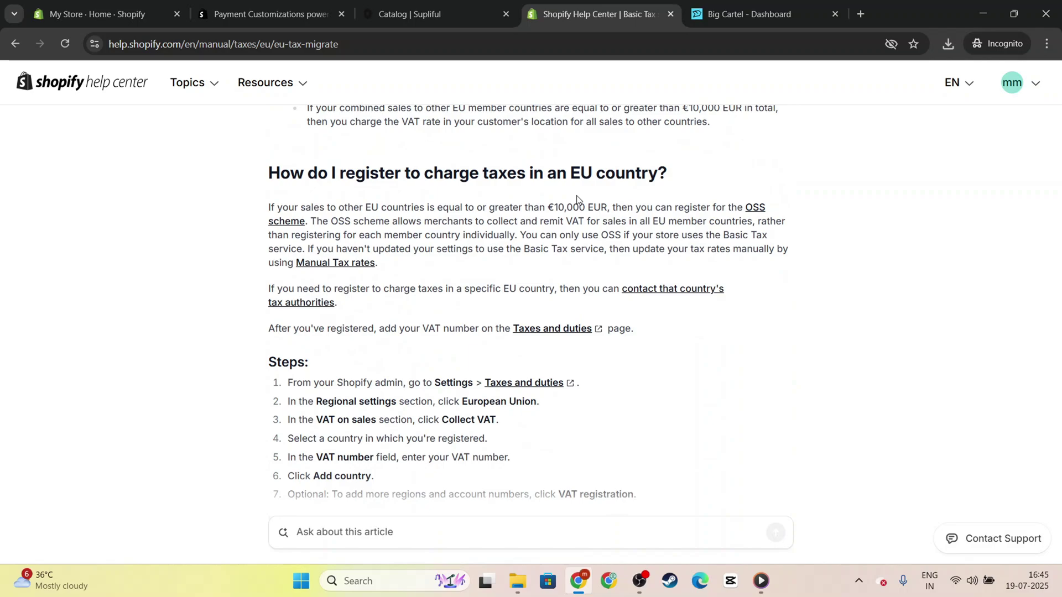
{"action": "scroll", "coordinate": [577, 199], "scroll_direction": "down", "scroll_amount": 10}
{"action": "scroll", "coordinate": [577, 199], "scroll_direction": "up", "scroll_amount": 12}
- Return to the store admin, open the store's Billing settings and look over the upcoming bill and past bills sections
{"action": "left_click", "coordinate": [141, 16]}
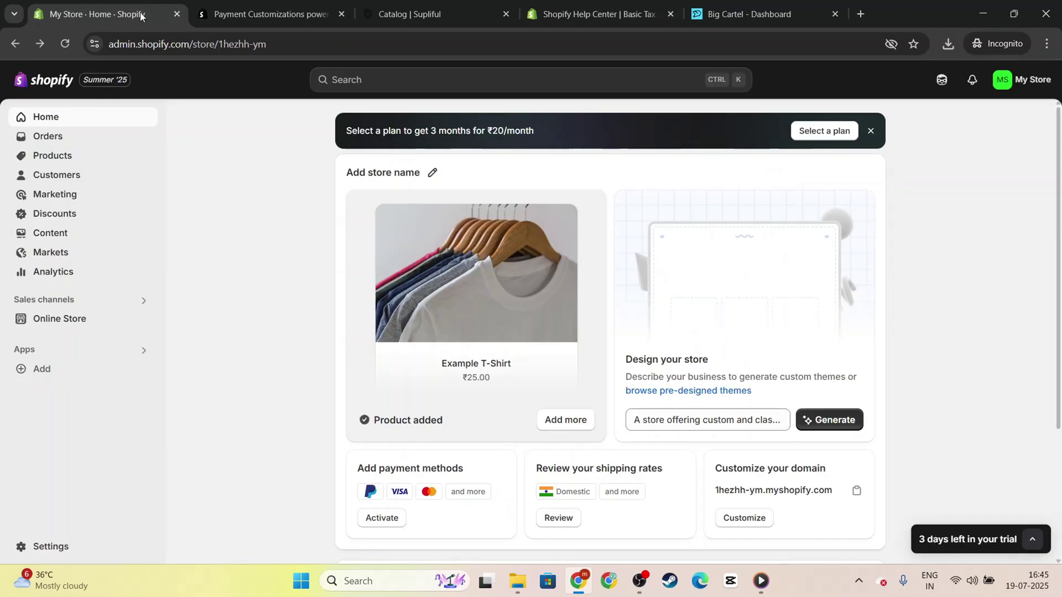
{"action": "left_click", "coordinate": [326, 46]}
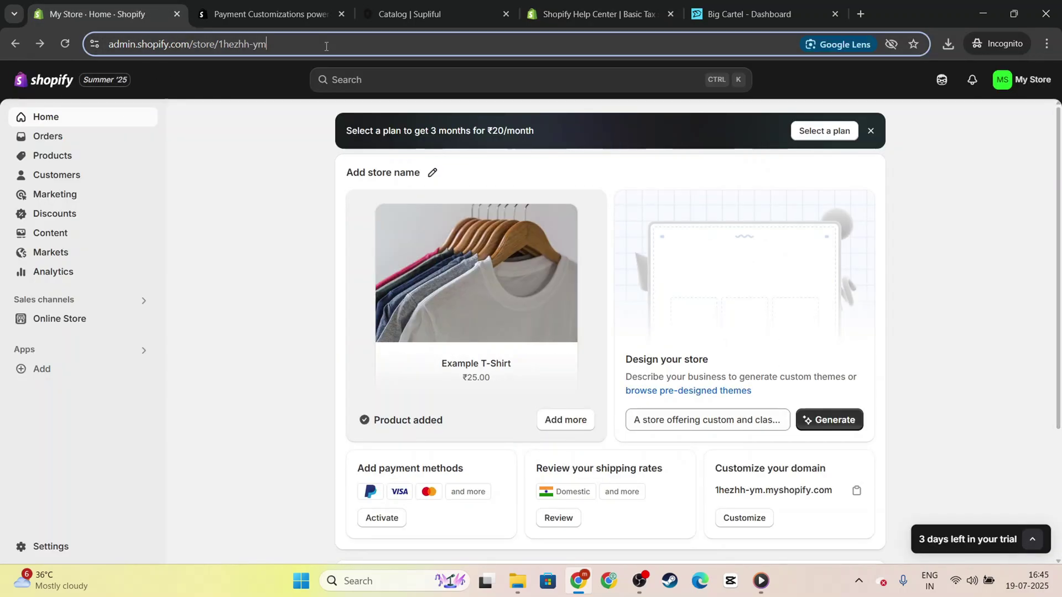
{"action": "key", "text": "ctrl+a"}
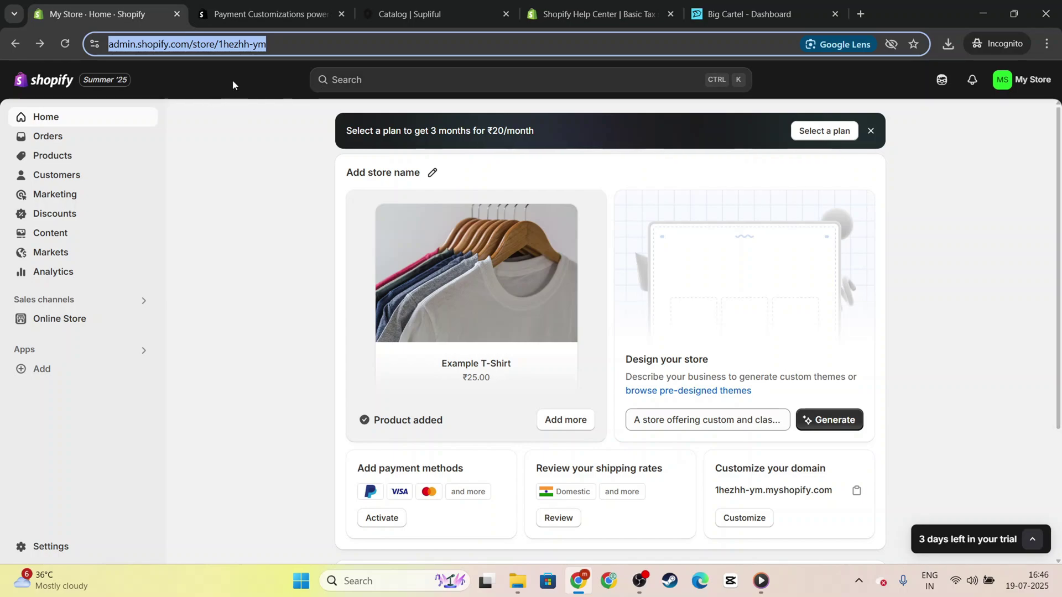
{"action": "left_click", "coordinate": [277, 124]}
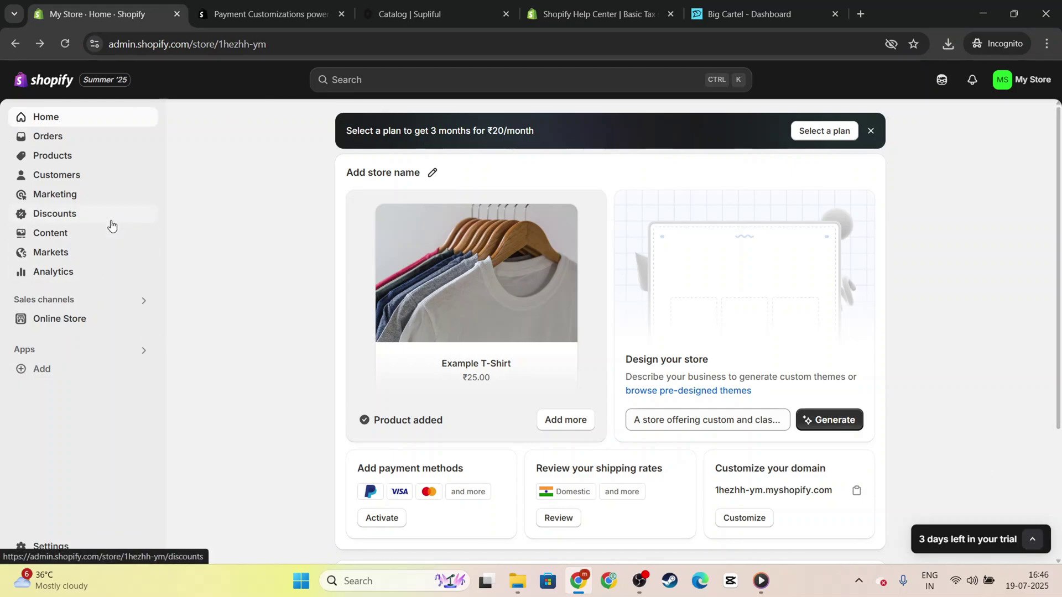
{"action": "left_click", "coordinate": [70, 547]}
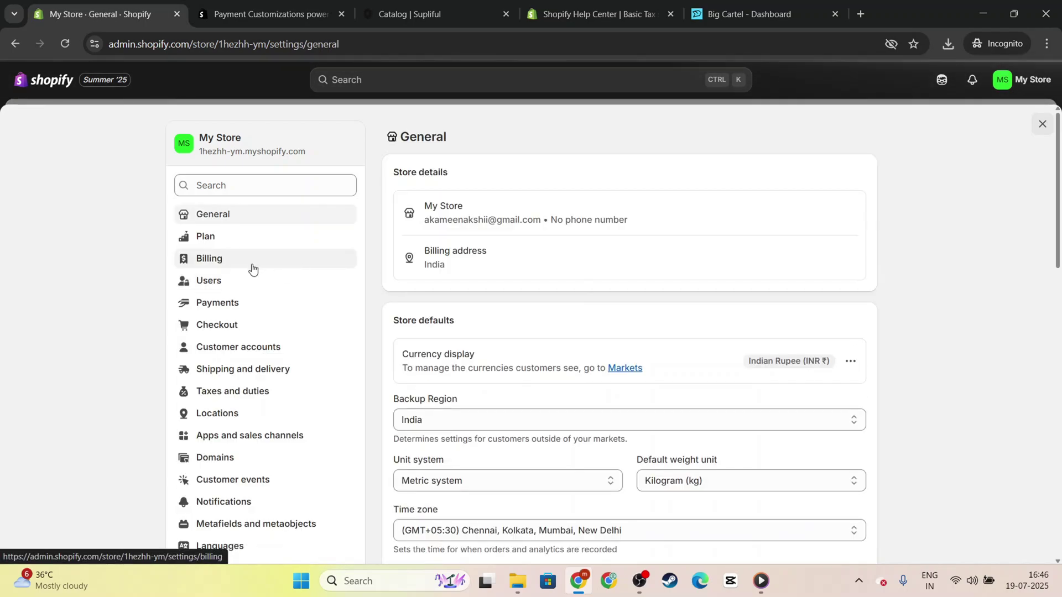
{"action": "left_click", "coordinate": [332, 268]}
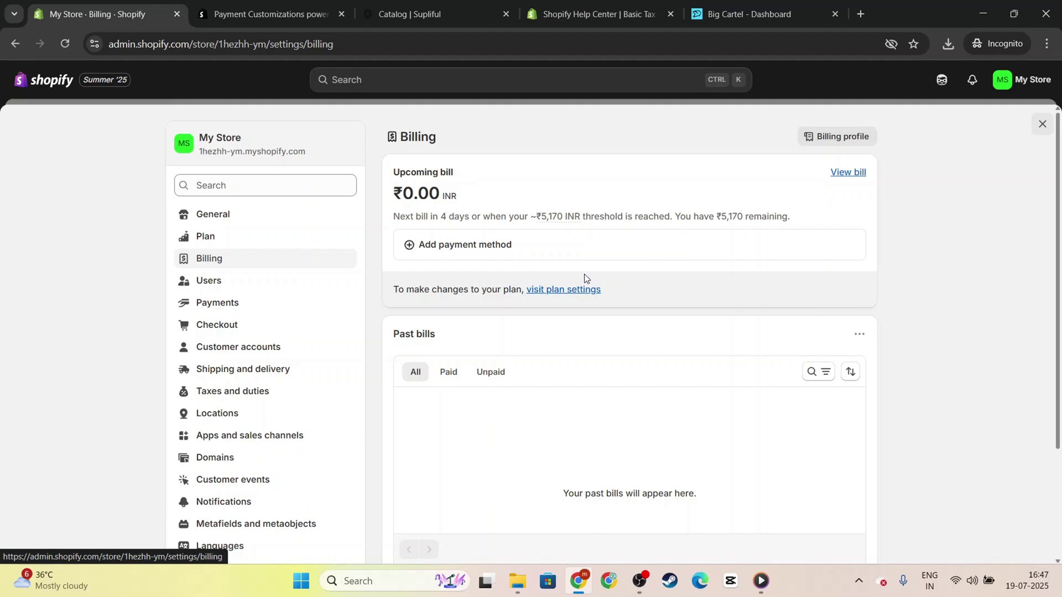
{"action": "scroll", "coordinate": [581, 299], "scroll_direction": "down", "scroll_amount": 3}
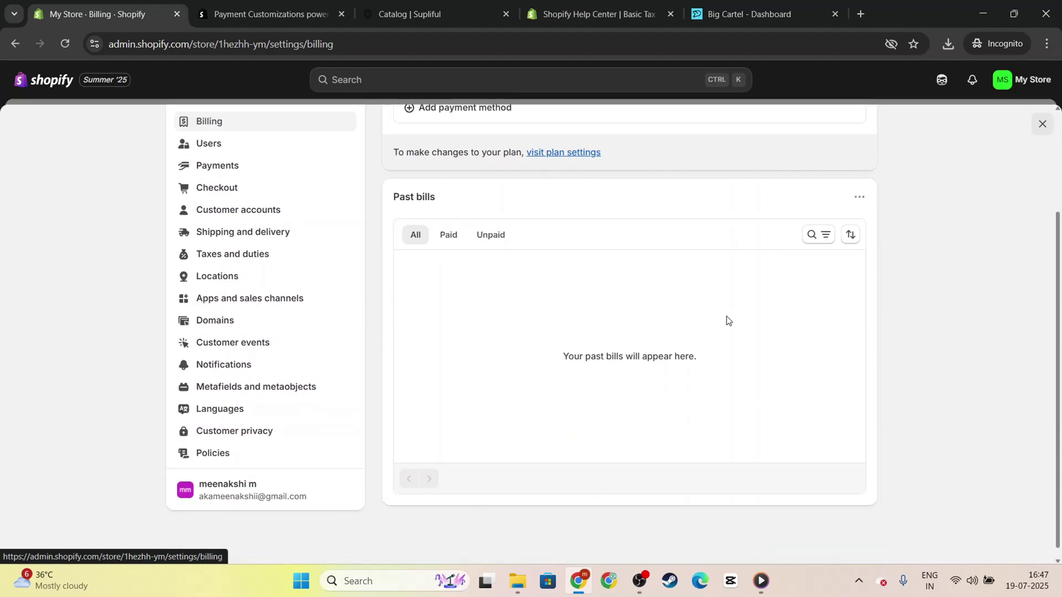
{"action": "scroll", "coordinate": [727, 321], "scroll_direction": "up", "scroll_amount": 3}
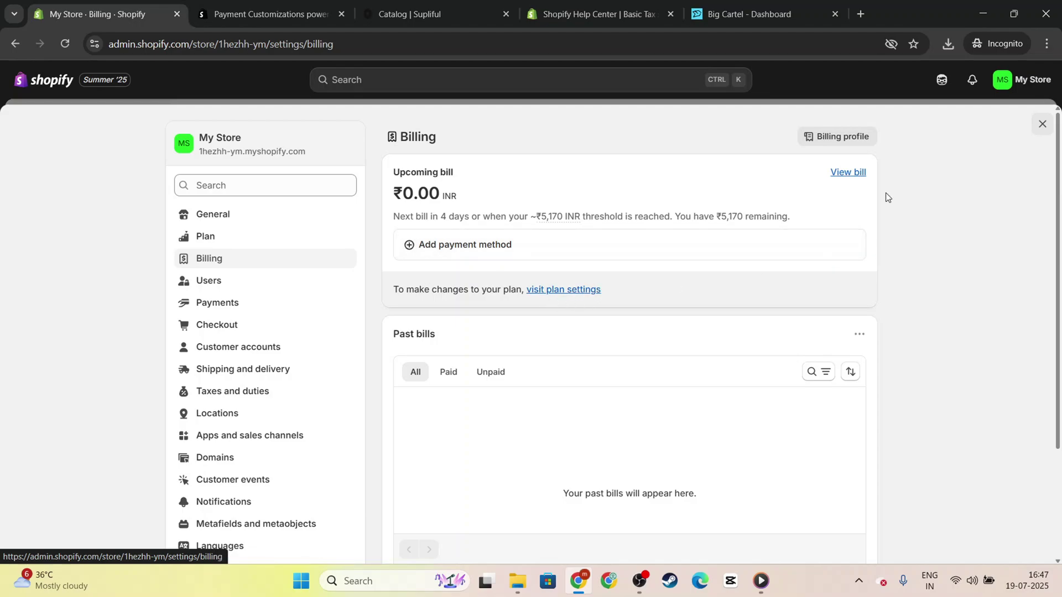
- View the upcoming bill's current billing cycle, return to Billing and open the plan settings
{"action": "left_click", "coordinate": [847, 172]}
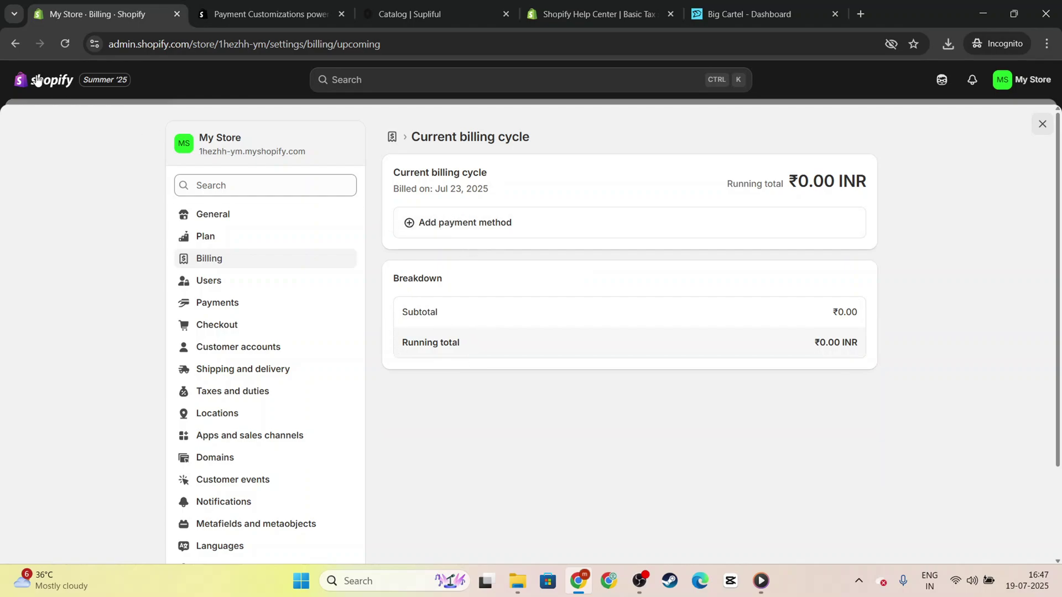
{"action": "left_click", "coordinate": [28, 45]}
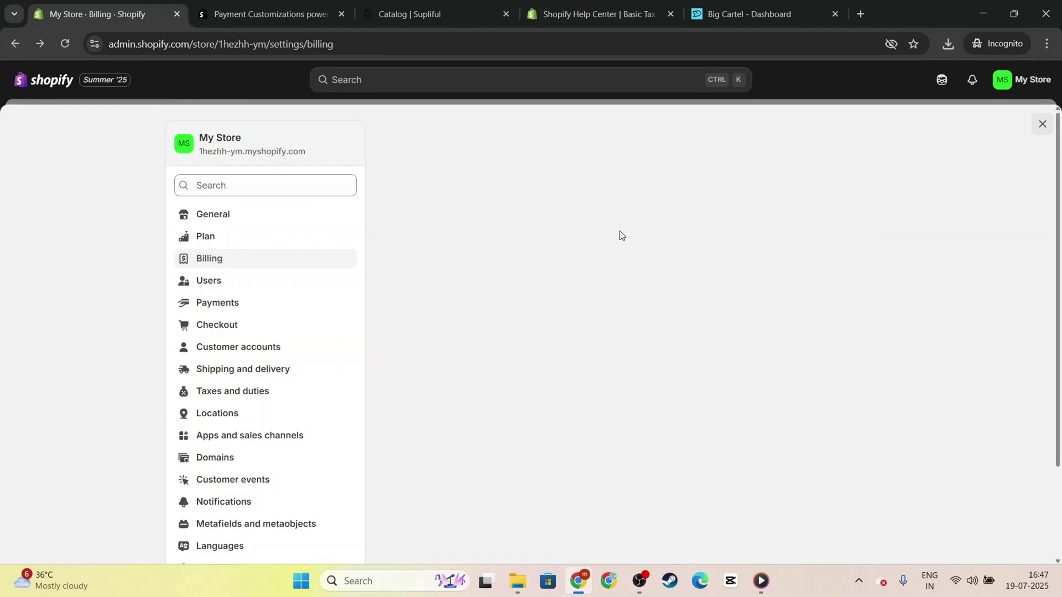
{"action": "left_click", "coordinate": [568, 290]}
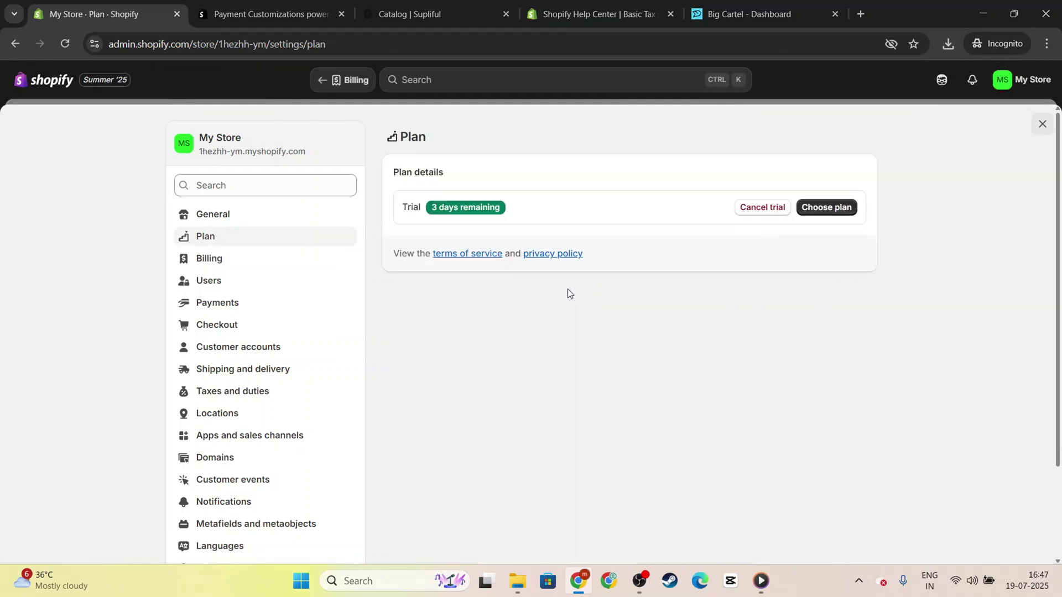
- Go back to the Billing settings and filter the past bills by Paid and by Unpaid
{"action": "left_click", "coordinate": [15, 43]}
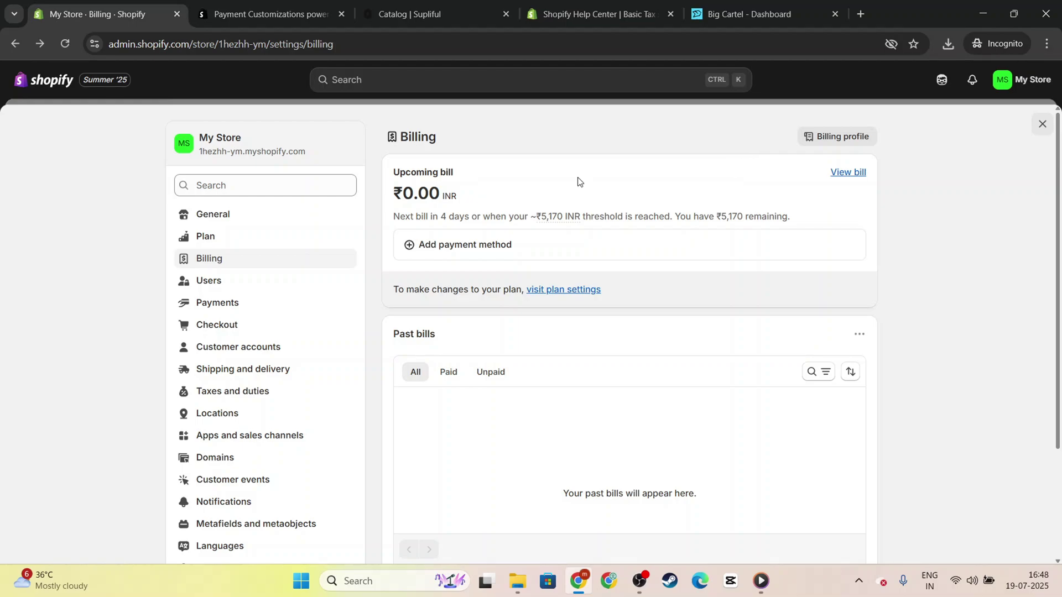
{"action": "left_click", "coordinate": [449, 372]}
{"action": "left_click", "coordinate": [491, 371]}
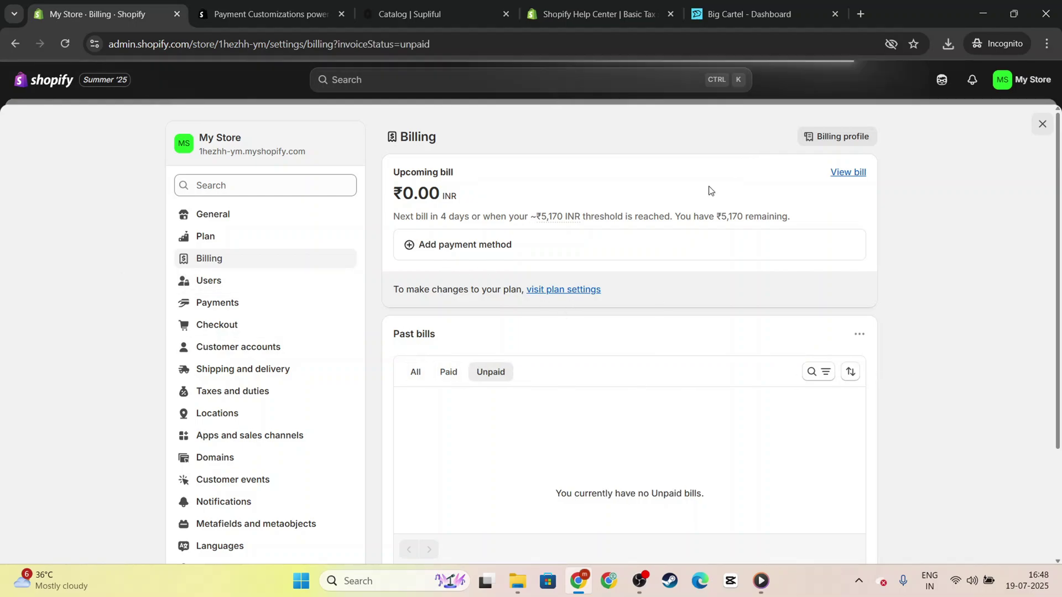
- Review the Help Center article on Basic Tax service in the EU from its VAT rate guidance to the related links and back to the title
{"action": "left_click", "coordinate": [582, 8]}
{"action": "scroll", "coordinate": [504, 165], "scroll_direction": "up", "scroll_amount": 6}
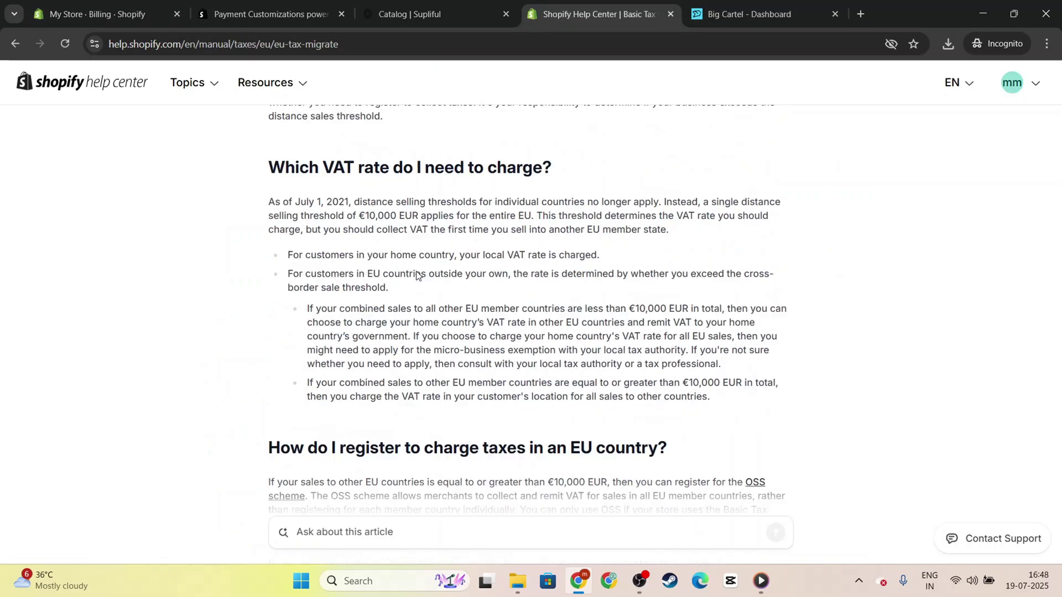
{"action": "scroll", "coordinate": [420, 275], "scroll_direction": "down", "scroll_amount": 9}
{"action": "scroll", "coordinate": [544, 299], "scroll_direction": "down", "scroll_amount": 10}
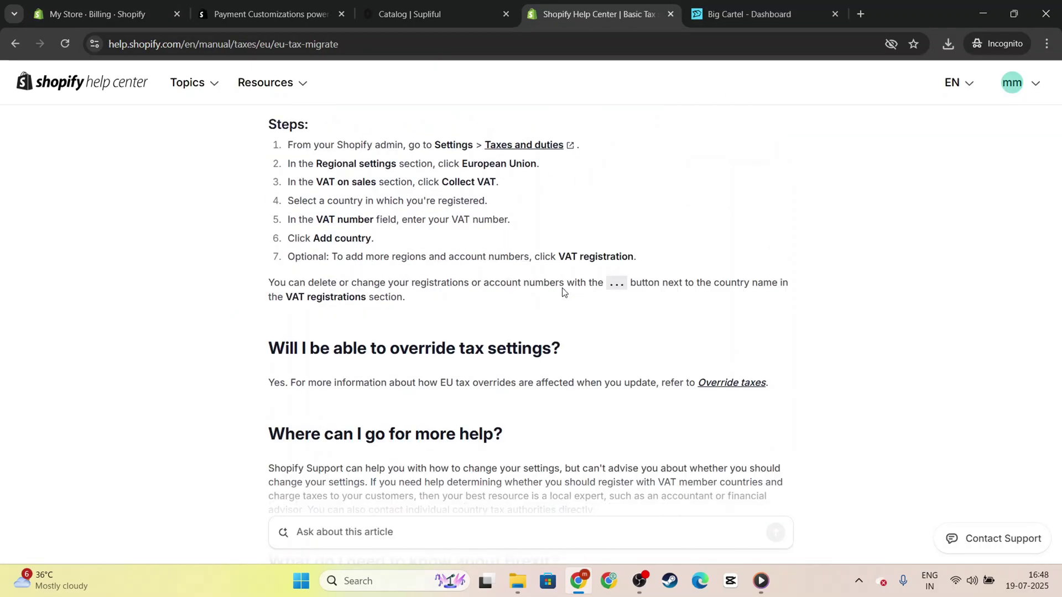
{"action": "scroll", "coordinate": [600, 279], "scroll_direction": "down", "scroll_amount": 5}
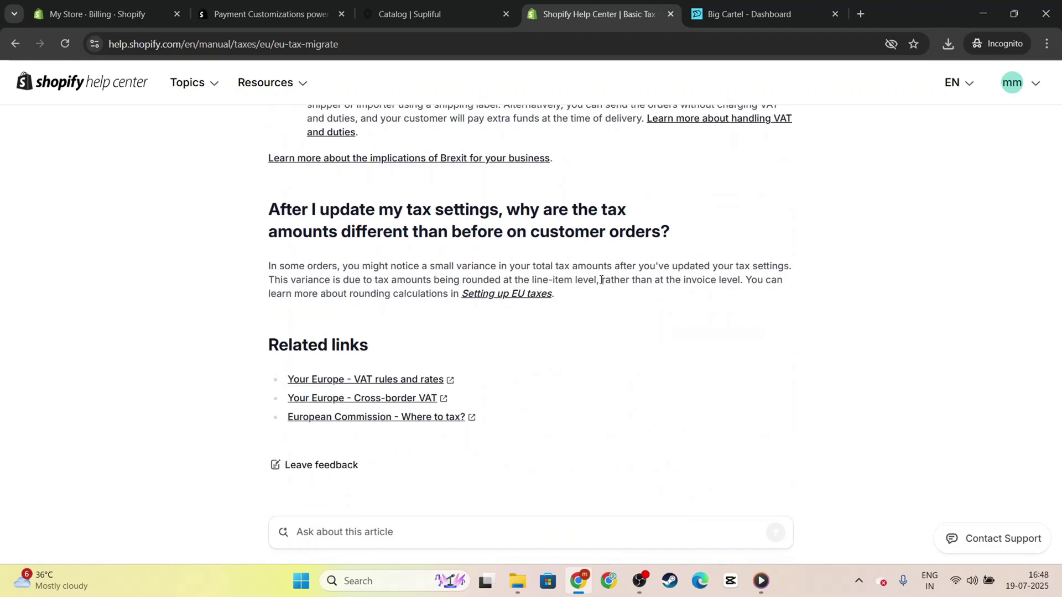
{"action": "scroll", "coordinate": [586, 293], "scroll_direction": "up", "scroll_amount": 10}
{"action": "scroll", "coordinate": [583, 301], "scroll_direction": "up", "scroll_amount": 15}
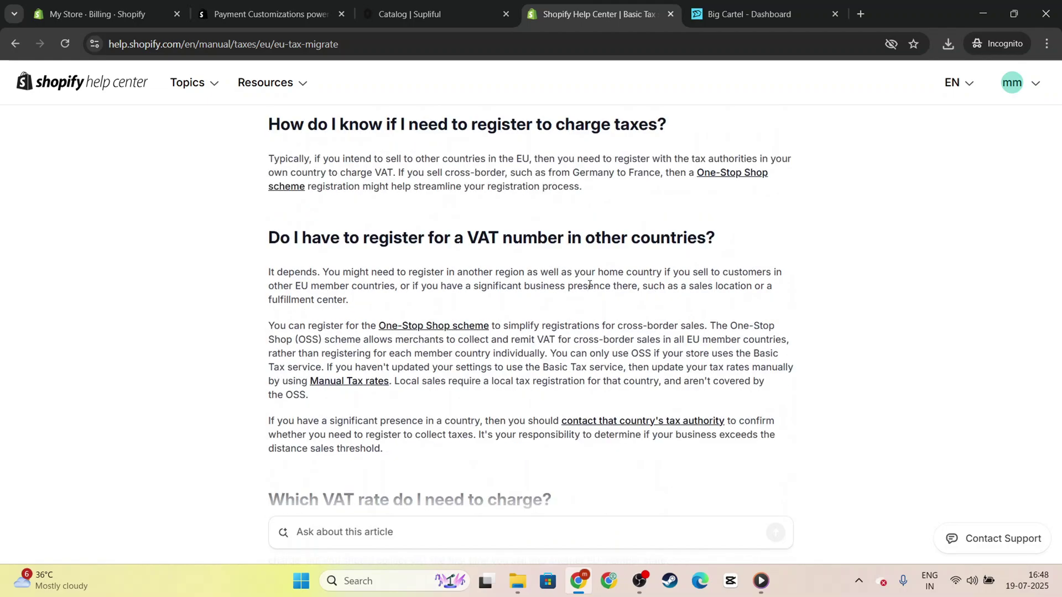
{"action": "scroll", "coordinate": [593, 286], "scroll_direction": "up", "scroll_amount": 2}
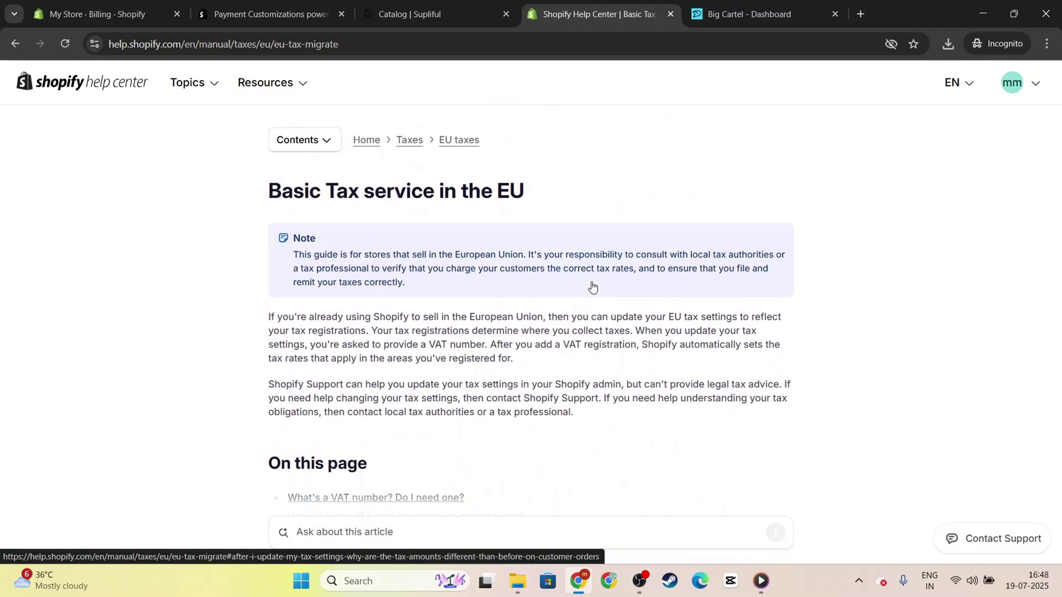
{"action": "left_click_drag", "start_coordinate": [360, 191], "coordinate": [583, 194]}
{"action": "left_click", "coordinate": [583, 195]}
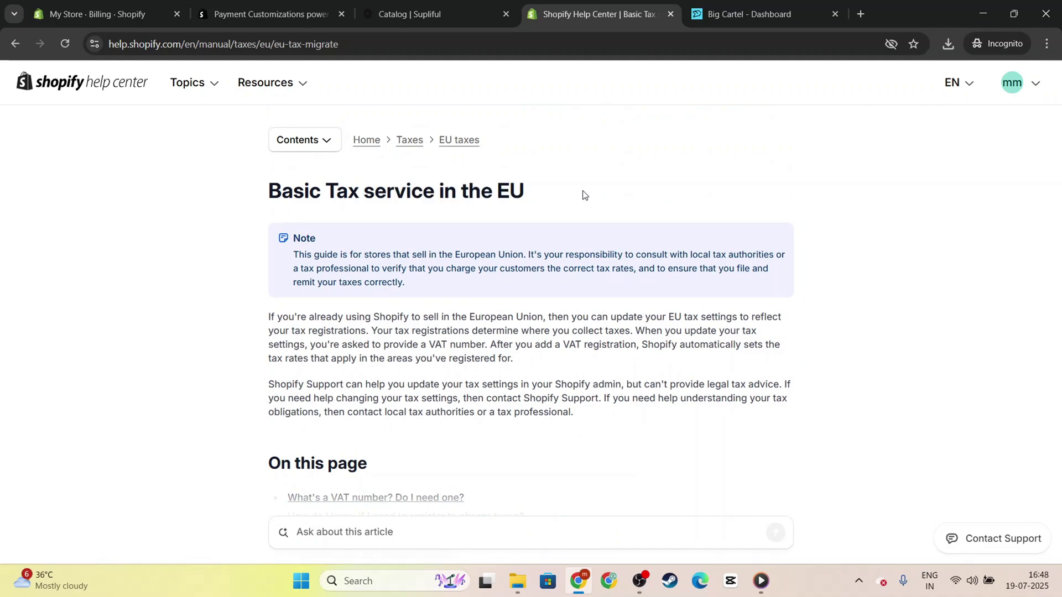